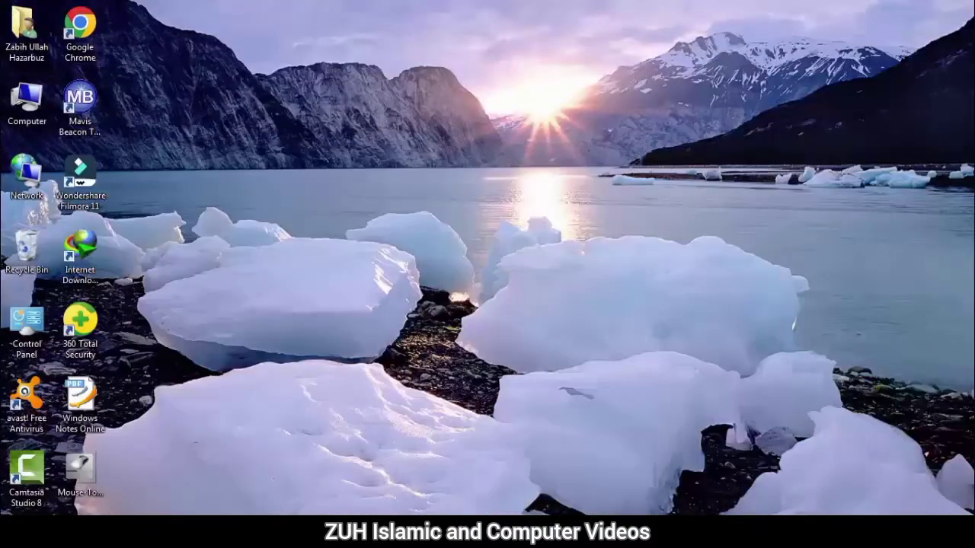
Open Network and Sharing Center from the Control Panel, dismissing the colour scheme prompt
key("super")
left_click(245, 378)
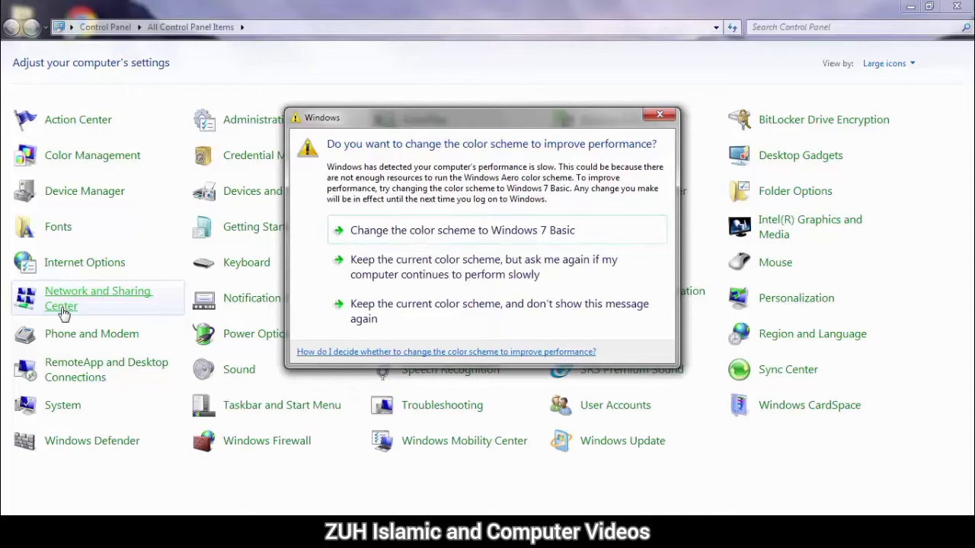
left_click(409, 316)
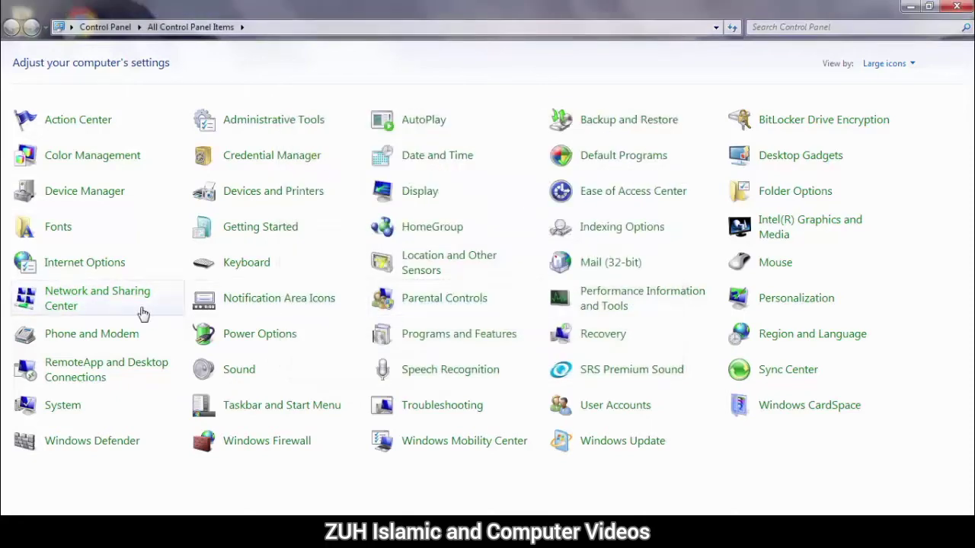
left_click(97, 306)
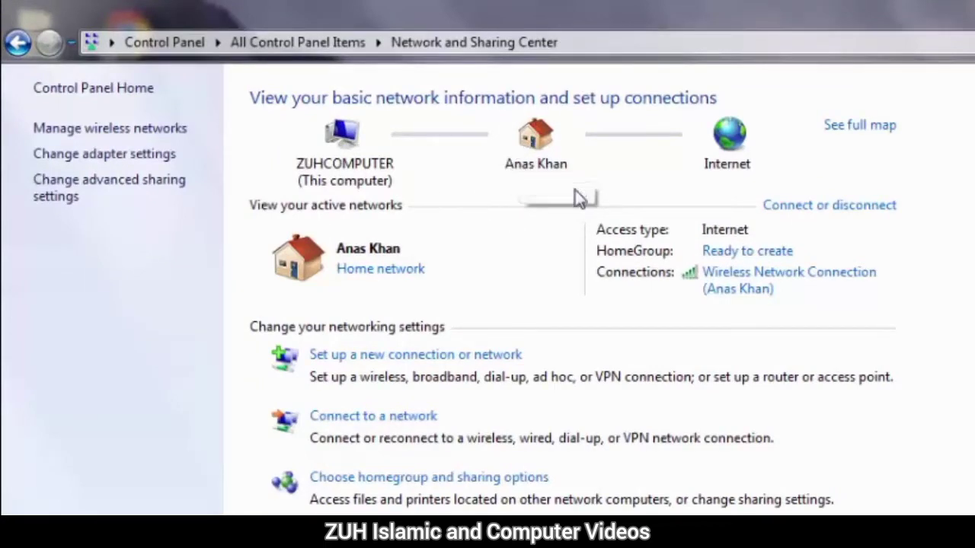
Open the active network's location options and close them without changing anything
left_click(381, 271)
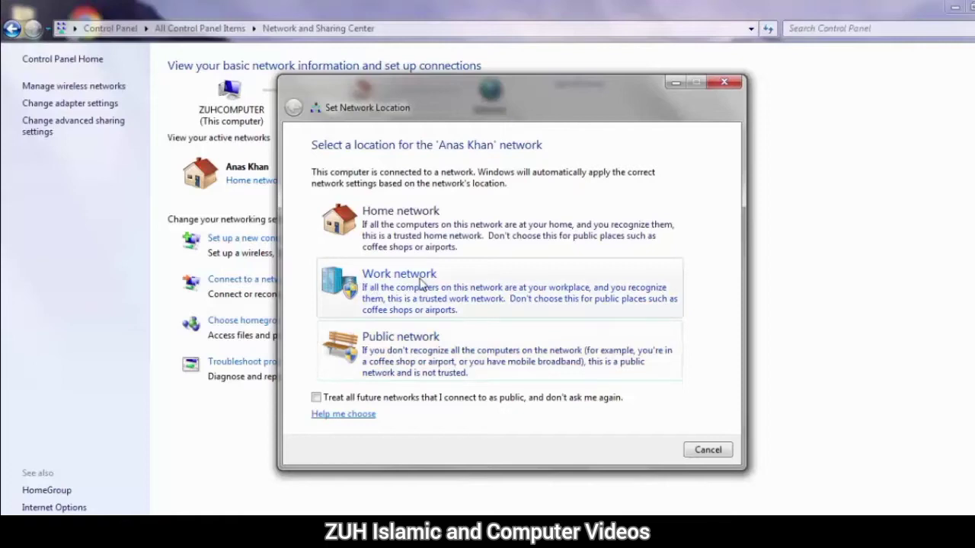
left_click(702, 451)
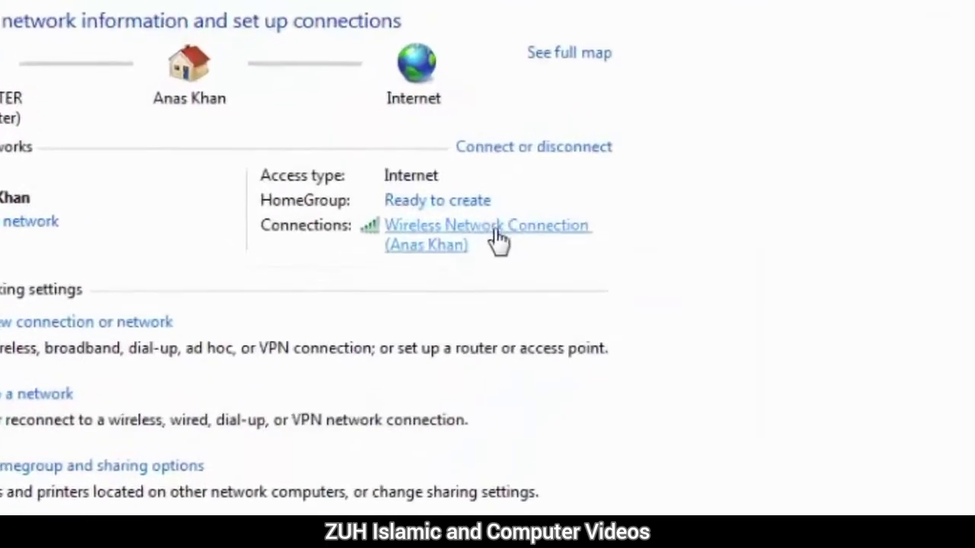
Inspect the wireless connection's status and its network connection details, including IPv4 and physical addresses, then close both
left_click(418, 259)
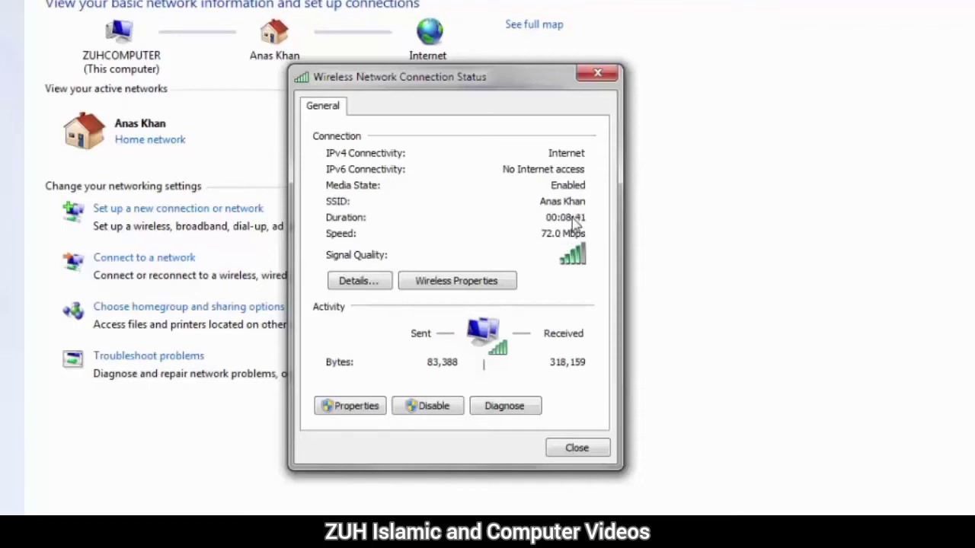
left_click(358, 280)
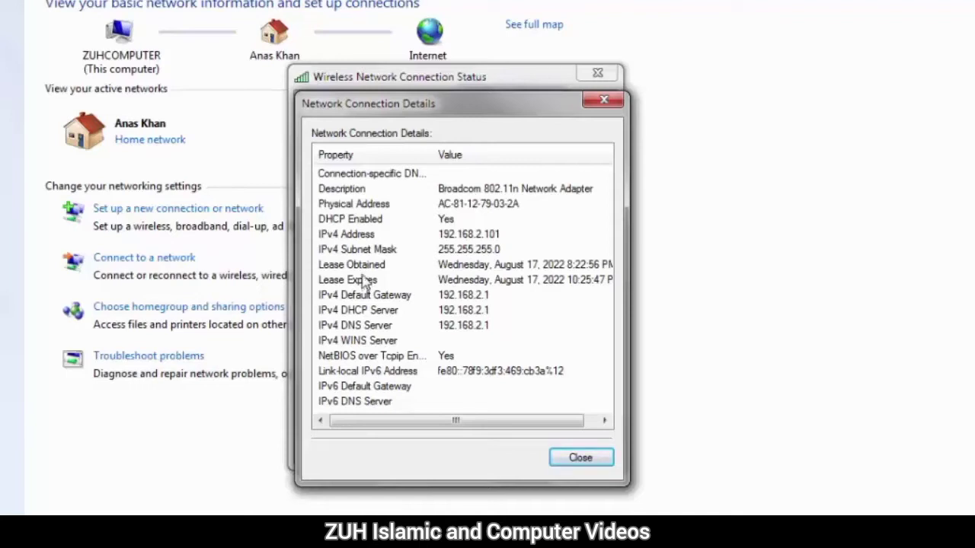
left_click(389, 241)
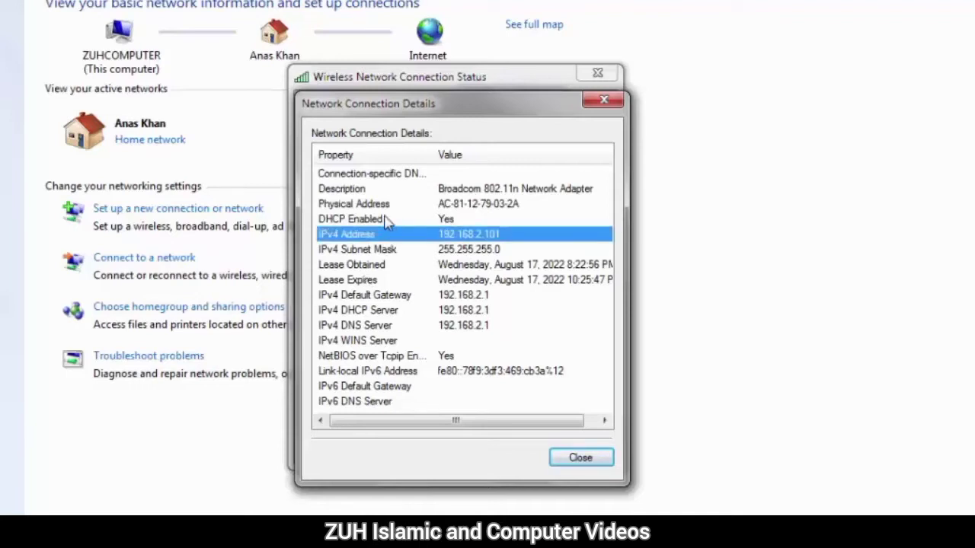
left_click(381, 205)
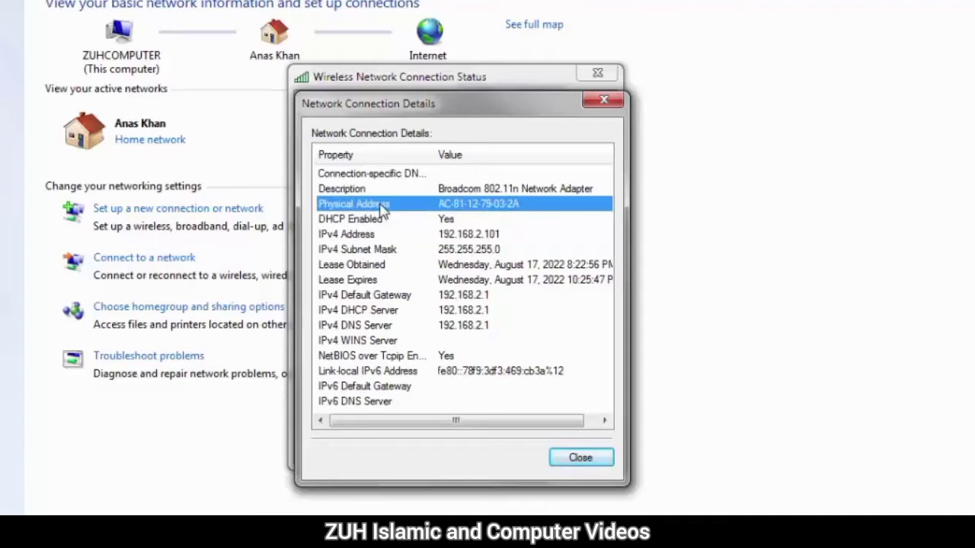
left_click(375, 237)
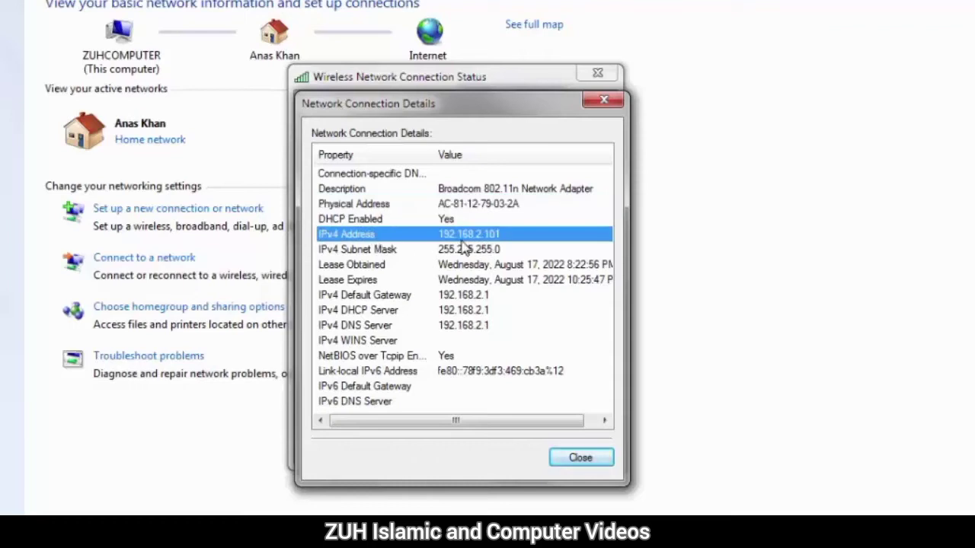
left_click(578, 460)
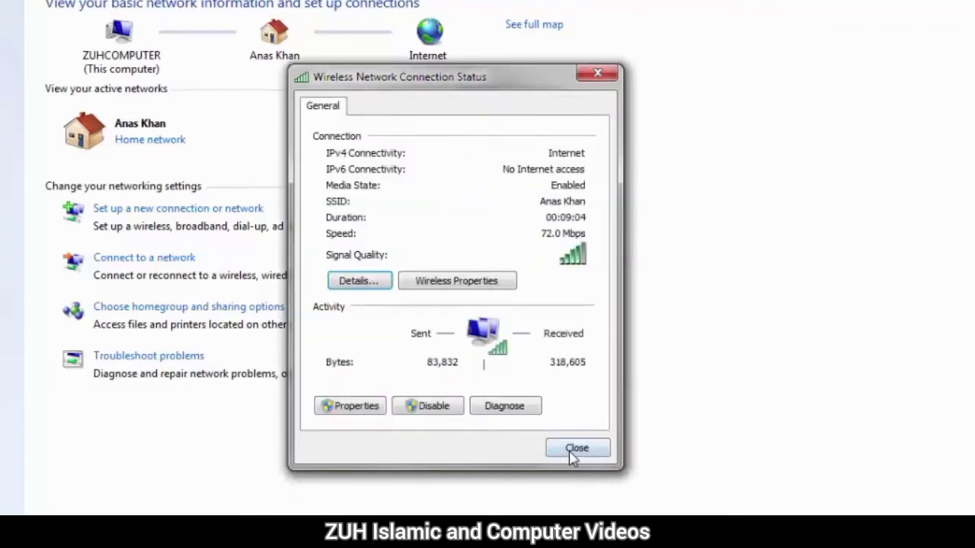
left_click(574, 449)
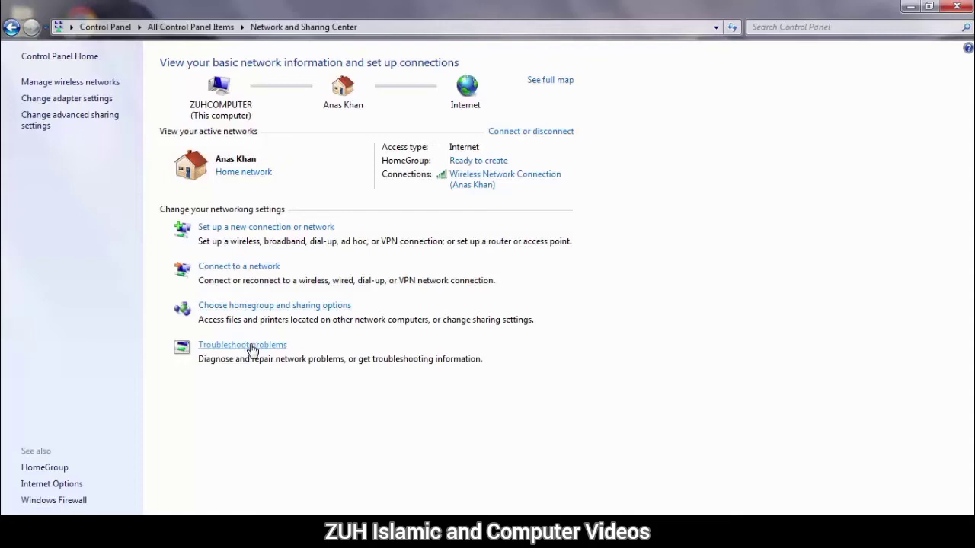
Run the Connect to the Internet option of the new connection wizard, browse the Internet, then close the browser
left_click(226, 230)
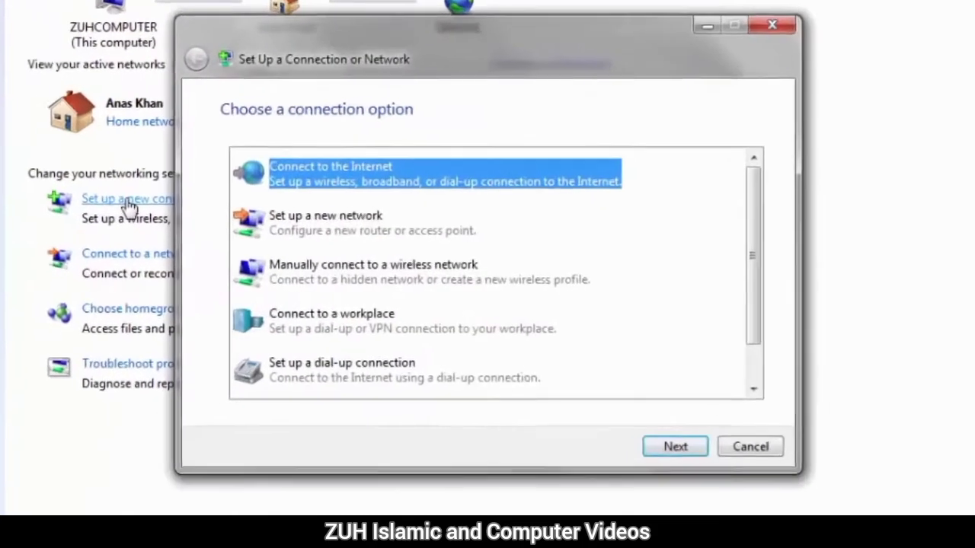
left_click(319, 230)
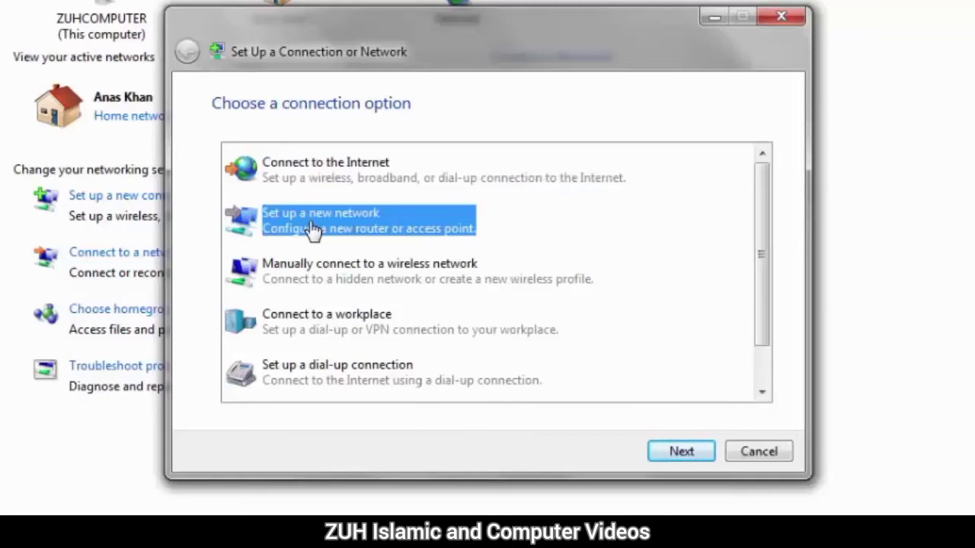
left_click(315, 173)
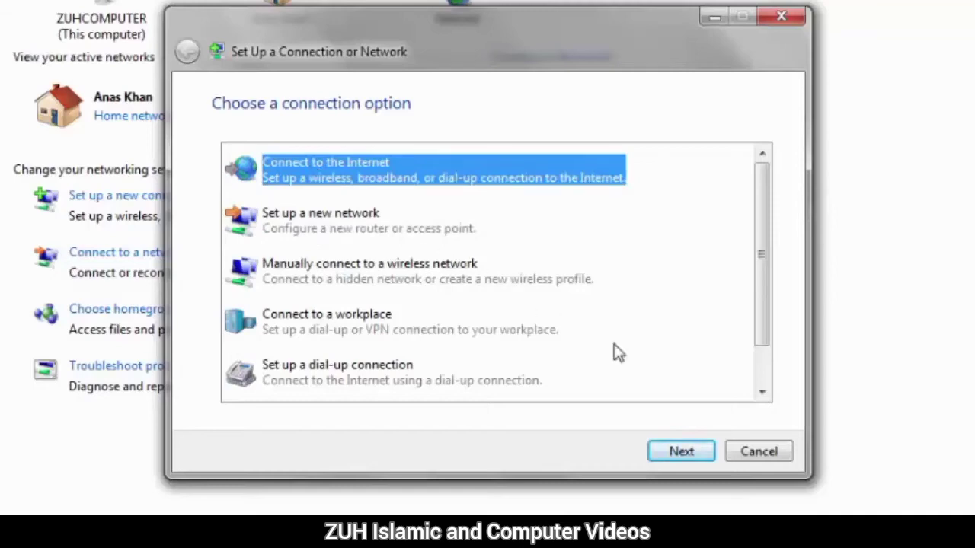
left_click(682, 451)
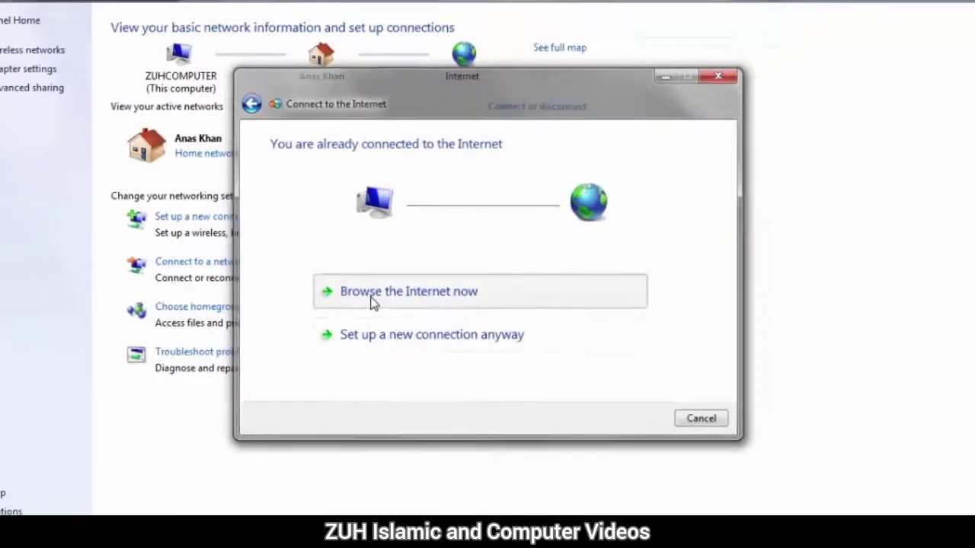
left_click(341, 296)
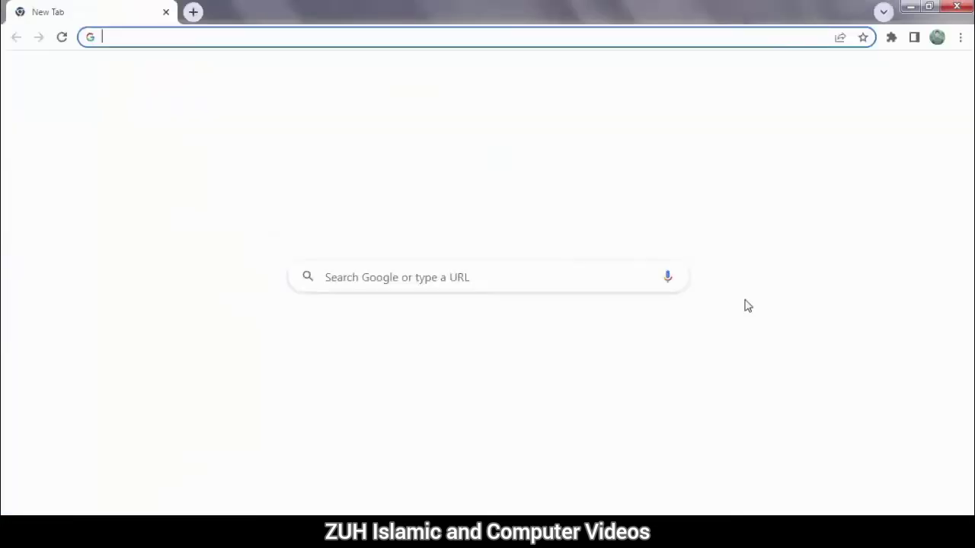
left_click(952, 7)
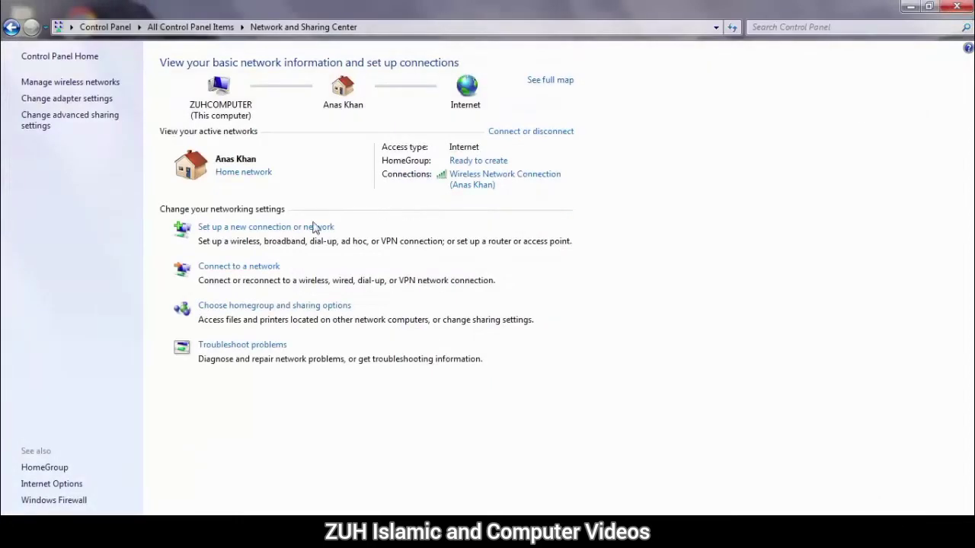
Explore the form for manually connecting to a wireless network and its security types, then cancel it
left_click(260, 227)
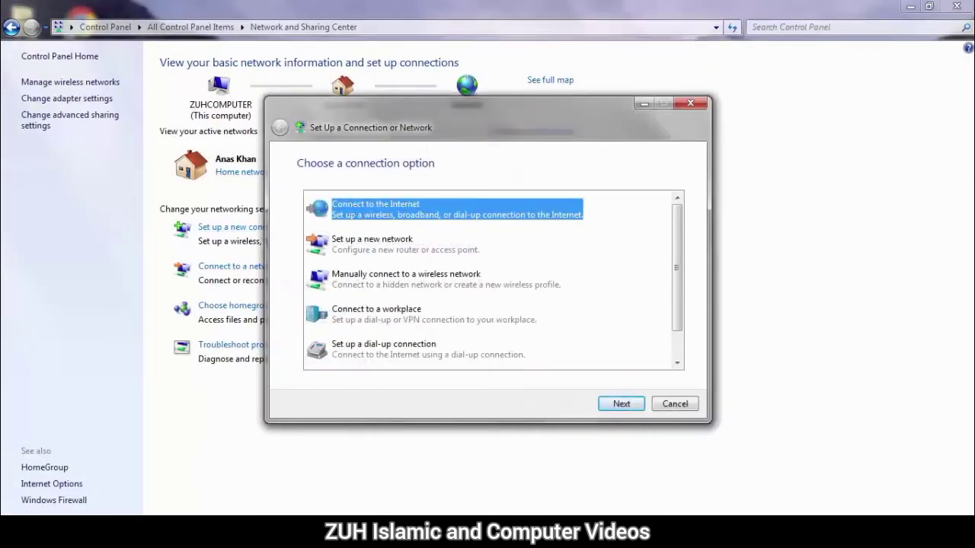
left_click(899, 533)
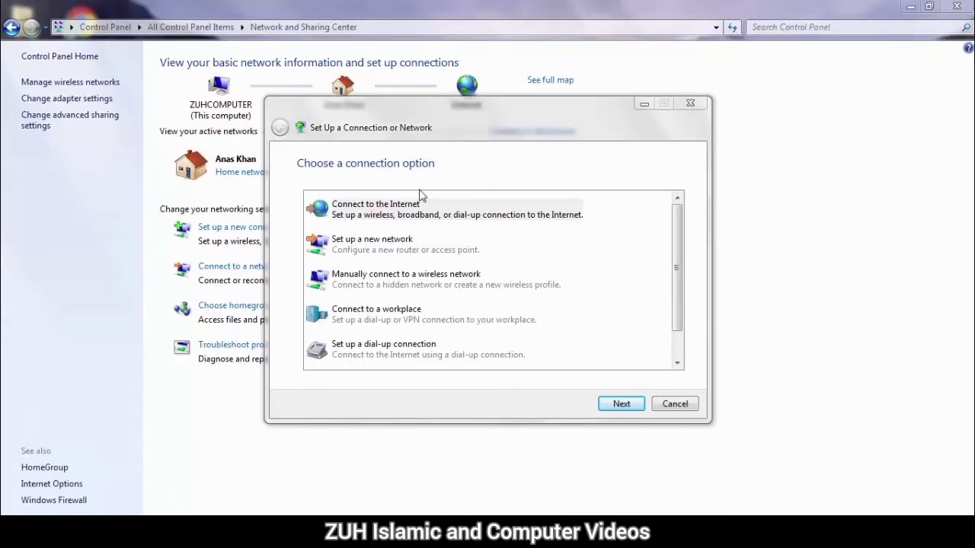
left_click(383, 214)
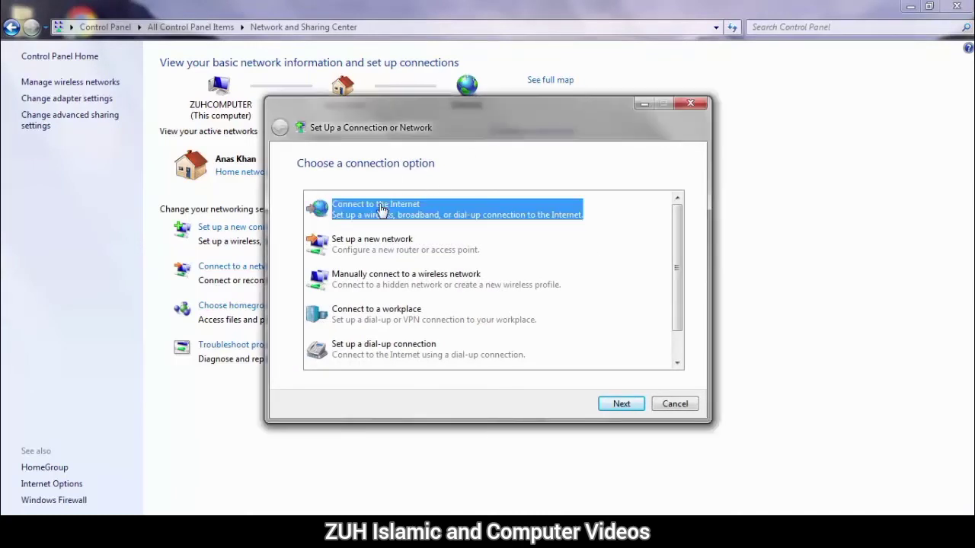
left_click(369, 245)
left_click(376, 278)
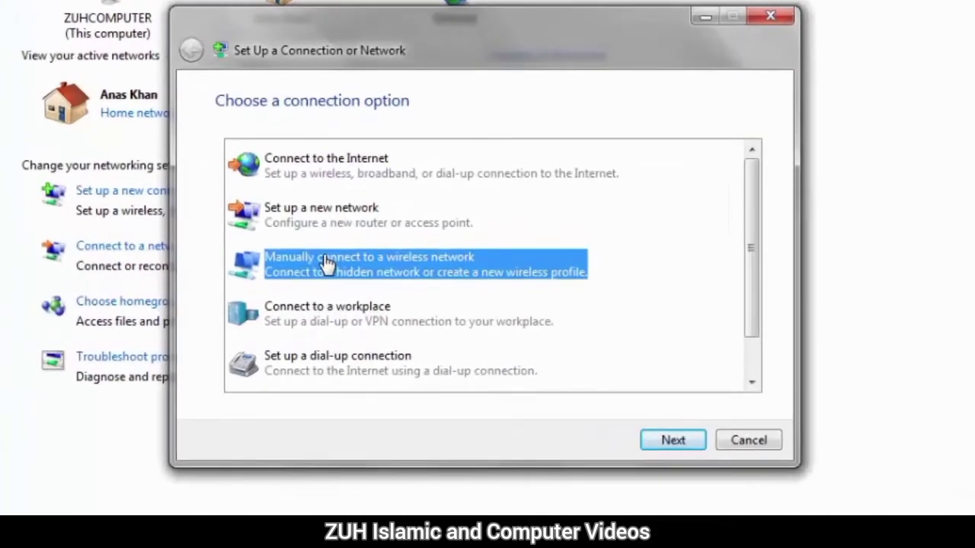
left_click(654, 438)
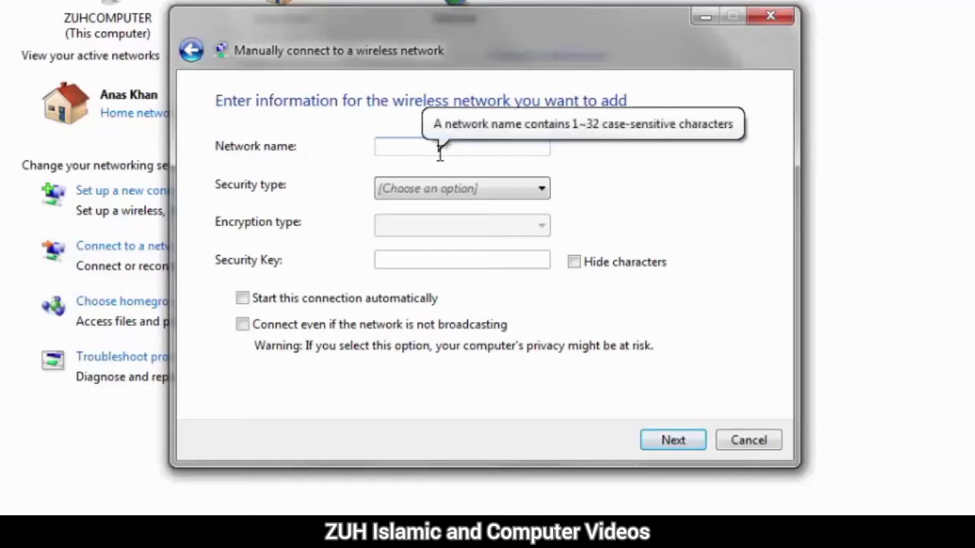
left_click(440, 187)
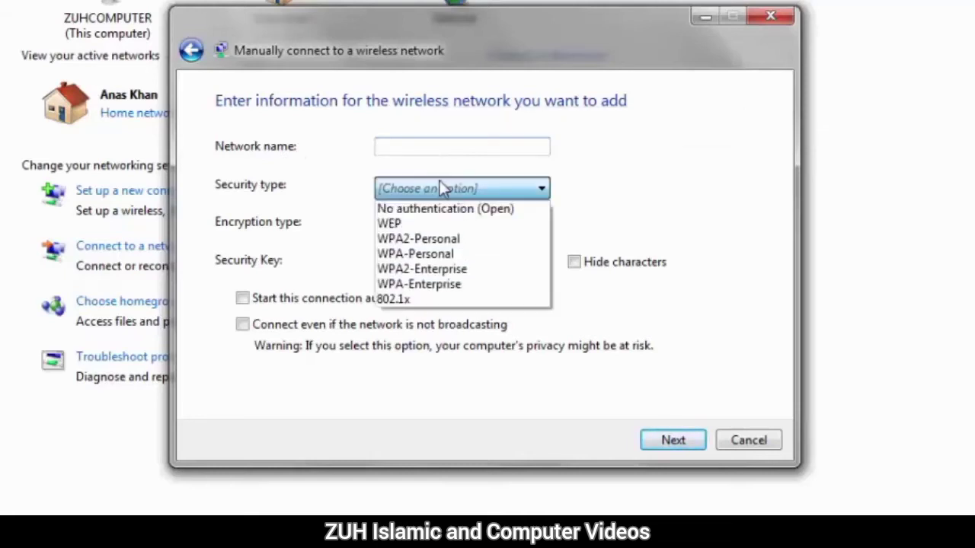
left_click(440, 187)
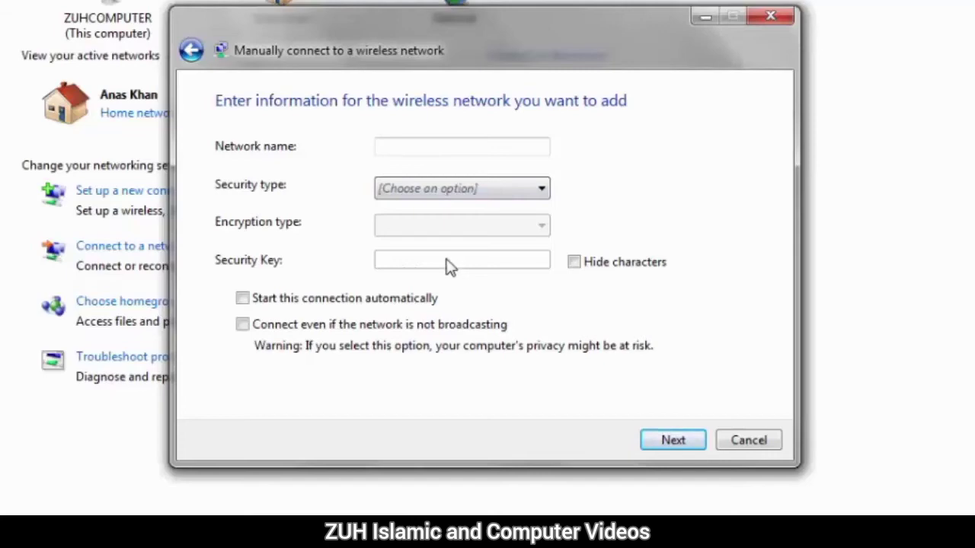
left_click(753, 446)
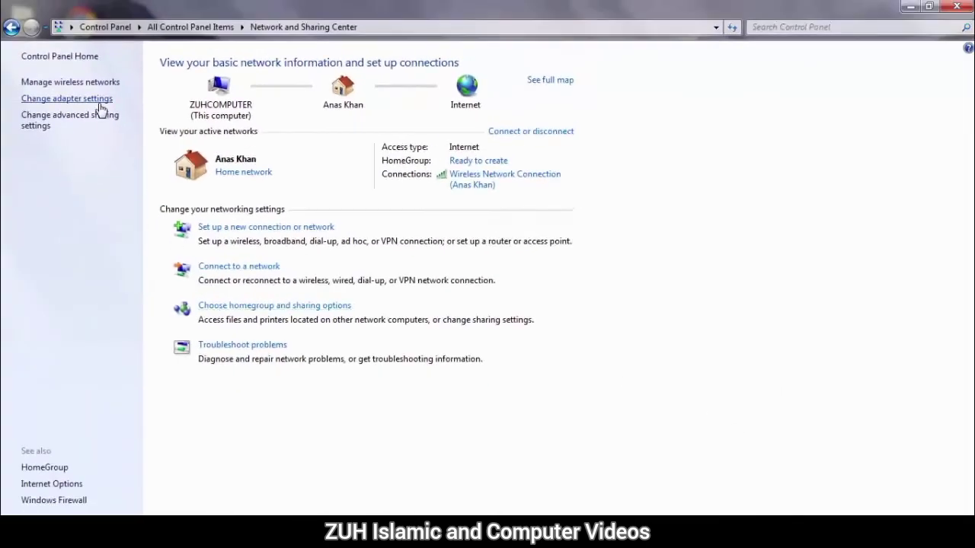
View the list of saved wireless networks, select the stored network, and return to Network and Sharing Center
left_click(99, 84)
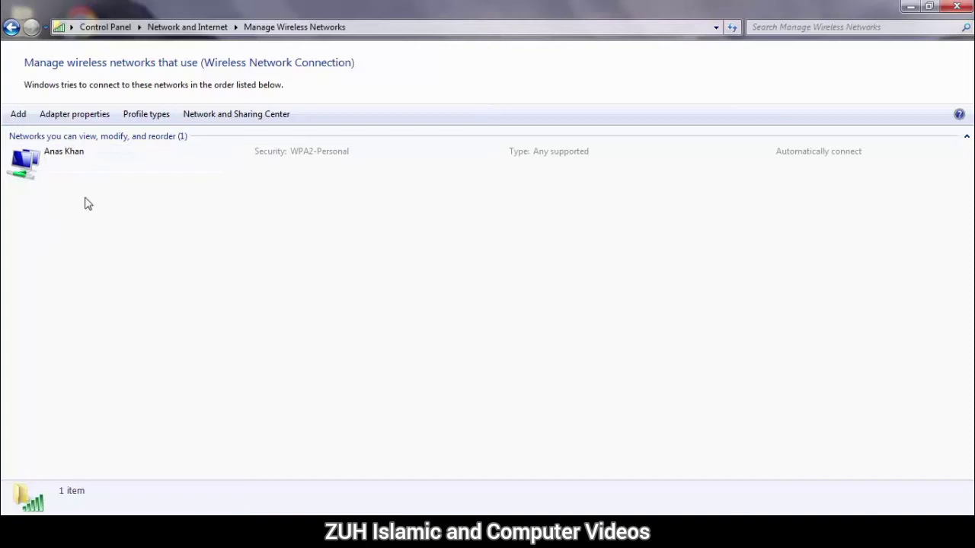
left_click(55, 169)
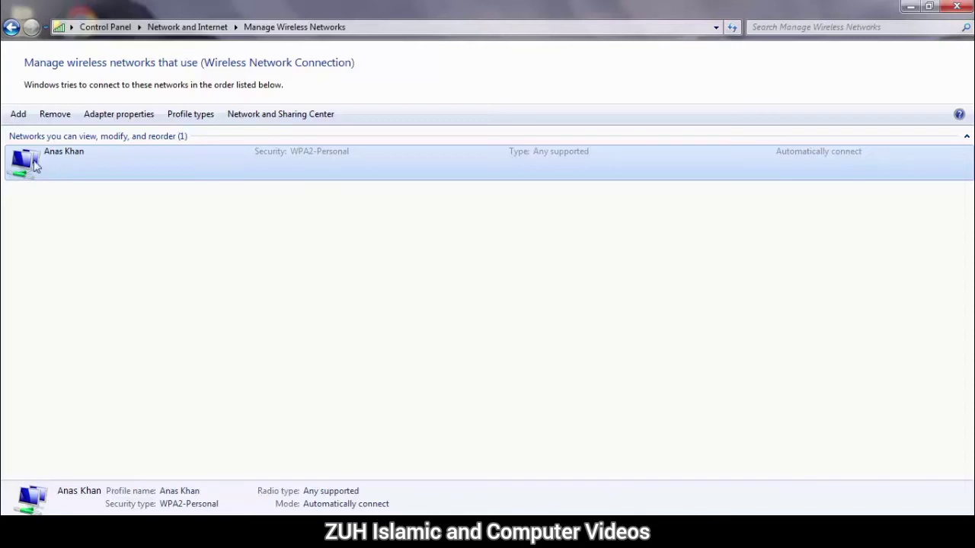
left_click(11, 27)
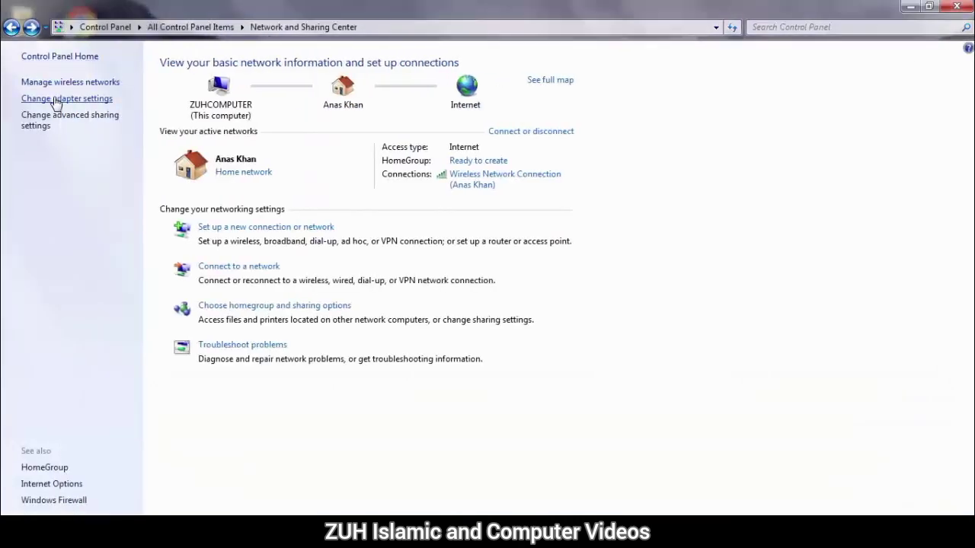
Open adapter settings, select each network connection, and open the wireless network connection's status
left_click(82, 107)
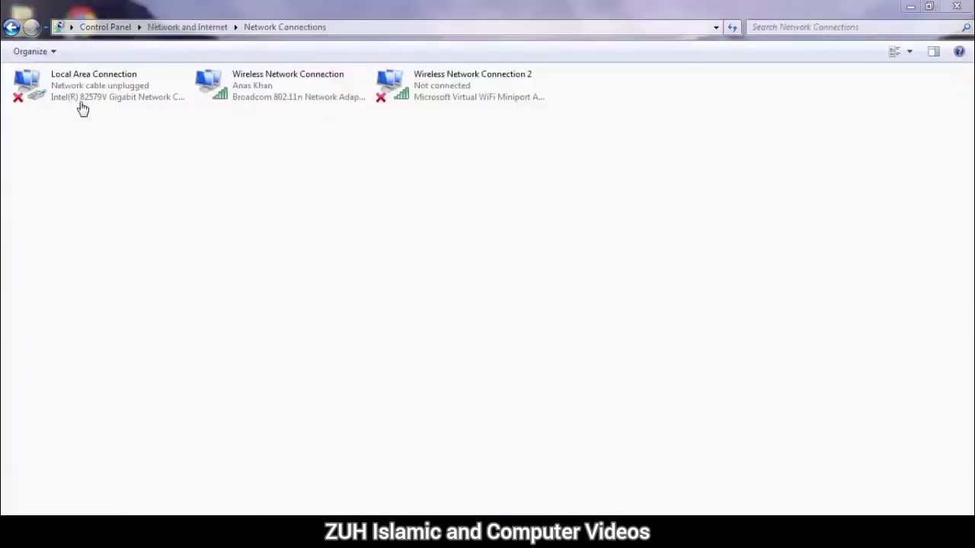
left_click(223, 89)
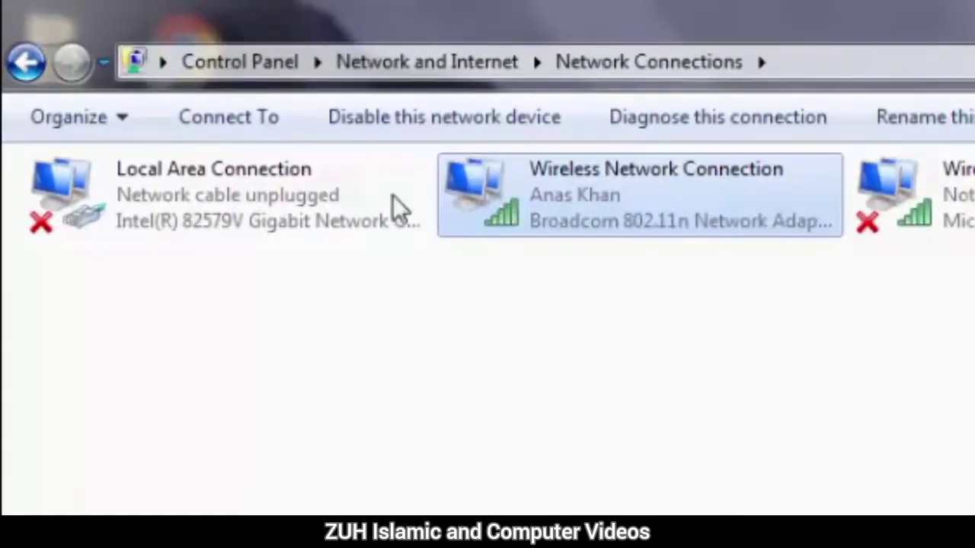
left_click(300, 196)
left_click(554, 192)
left_click(277, 189)
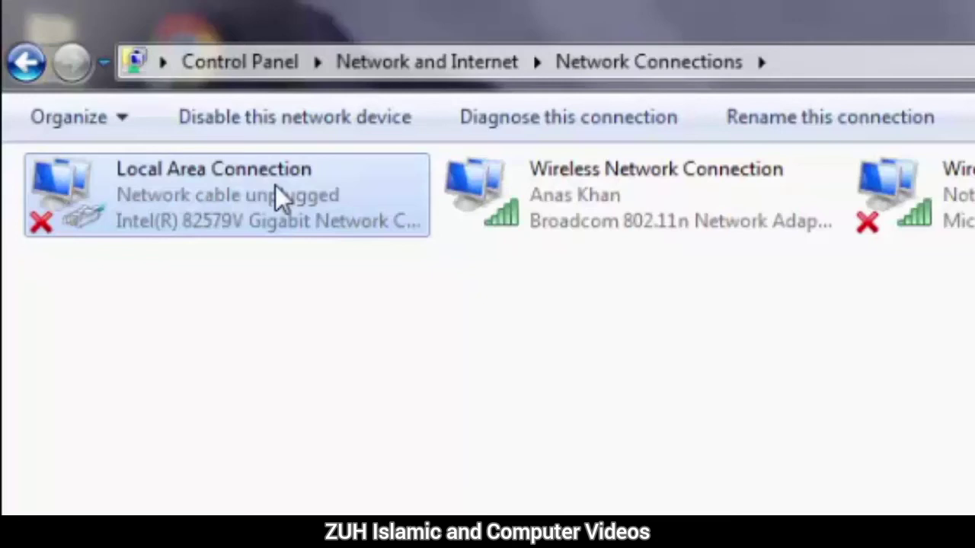
left_click(610, 191)
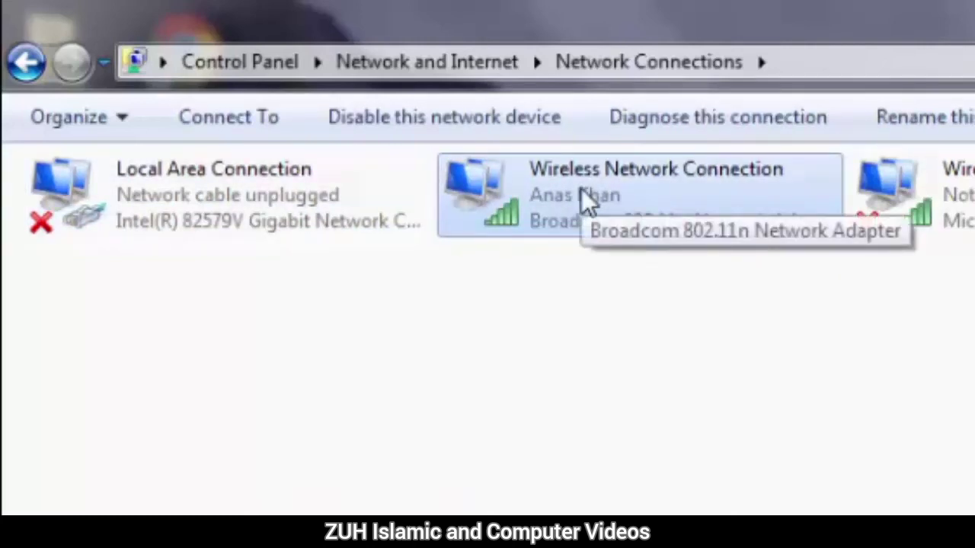
right_click(581, 190)
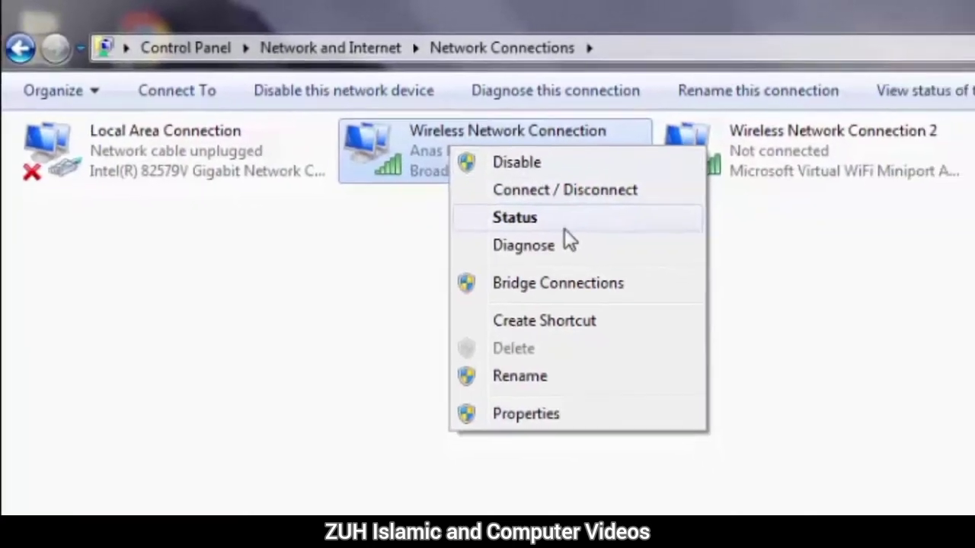
left_click(564, 228)
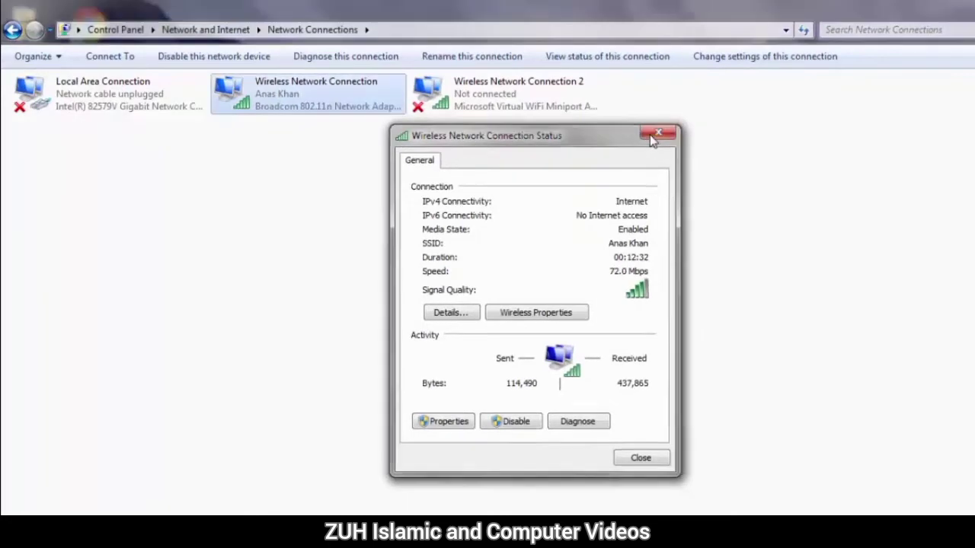
Close the wireless connection's status window, box-select both wireless connections, and clear the selection
left_click(653, 138)
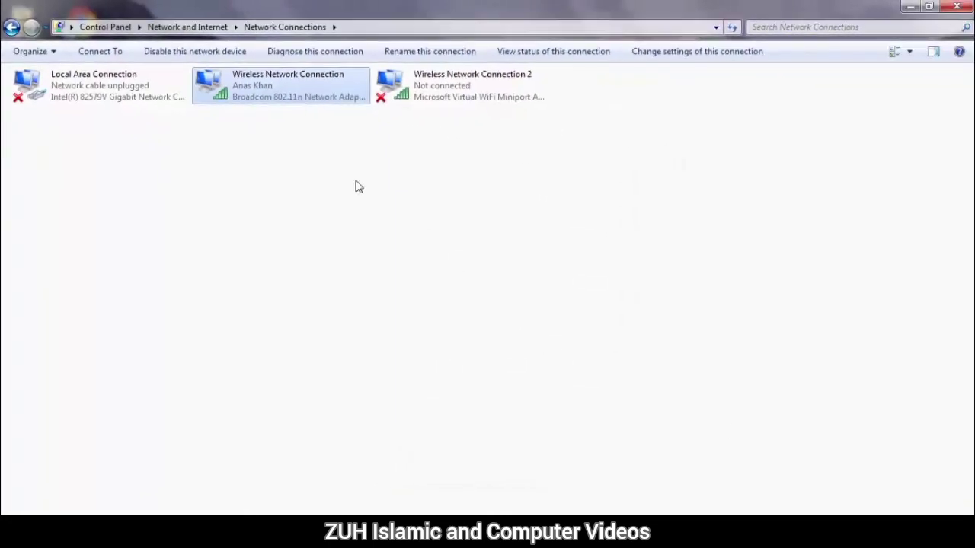
left_click_drag(460, 174, 259, 71)
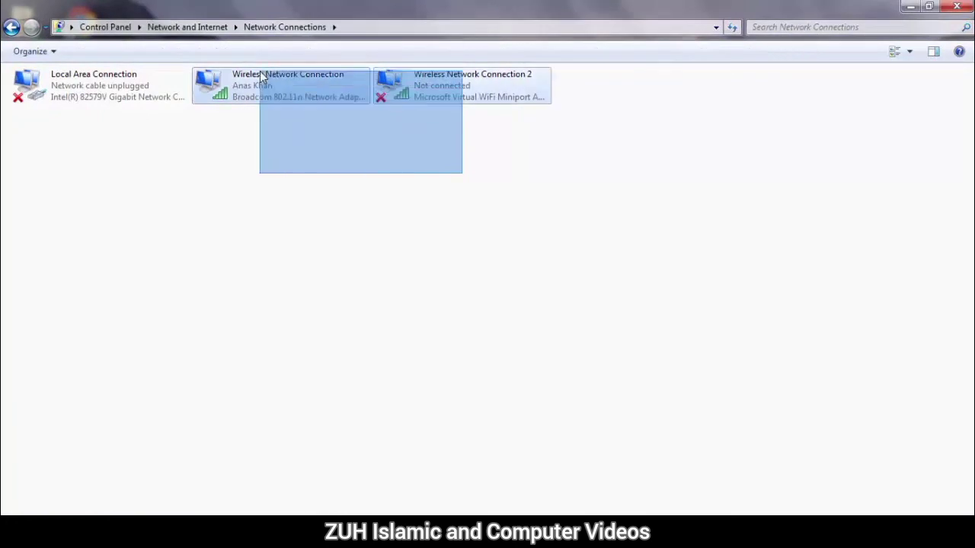
left_click(285, 168)
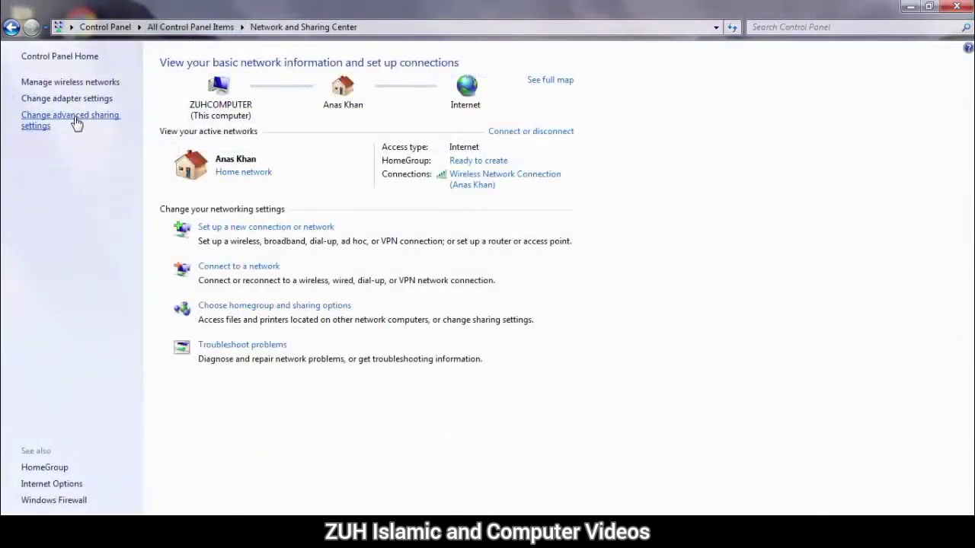
Open advanced sharing settings to review the profile sharing options, cancel, and go back to All Control Panel Items
left_click(77, 124)
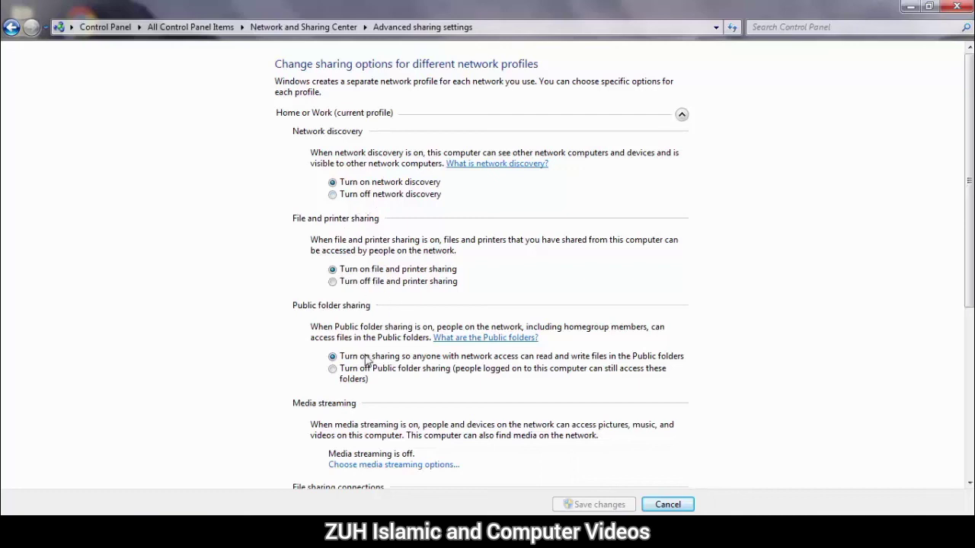
left_click(668, 506)
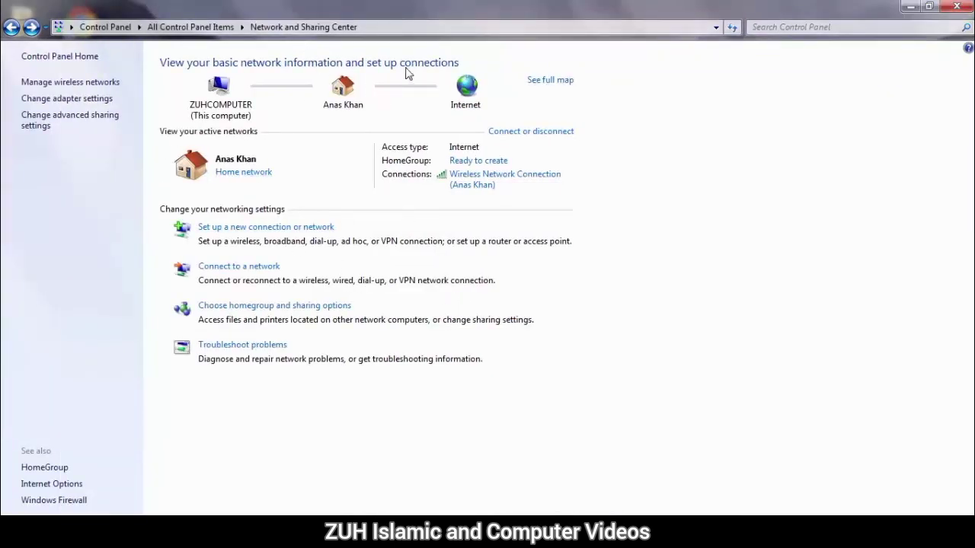
left_click(11, 29)
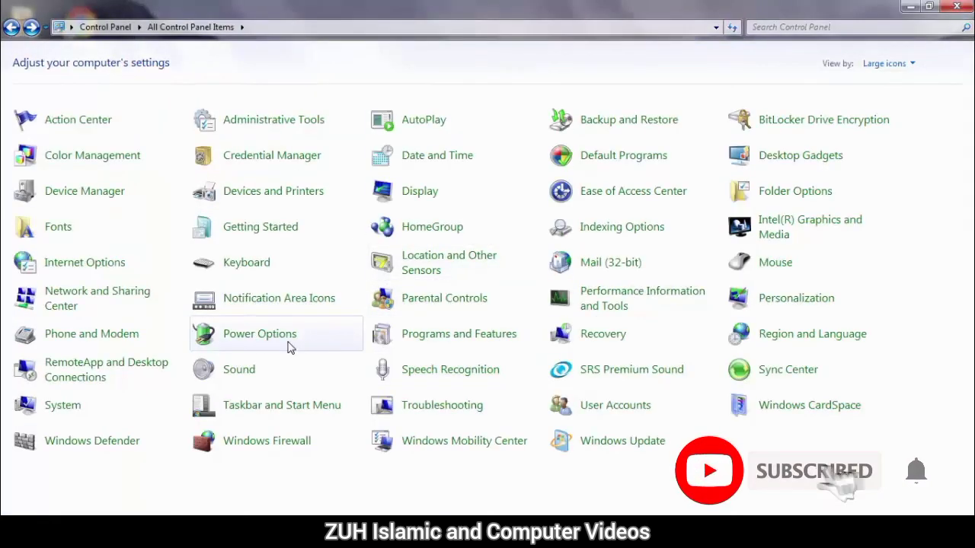